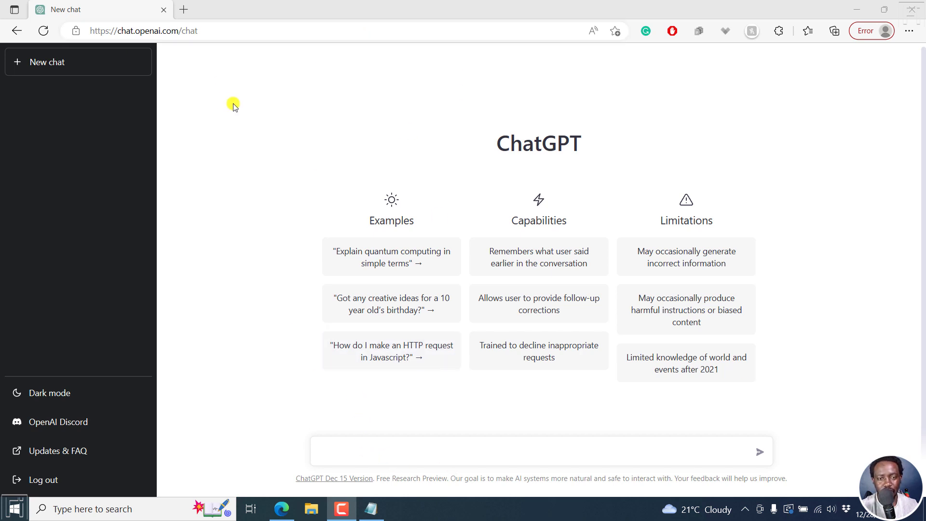
# Send ChatGPT the prompt 'Write 10 YouTube Video Ideas on Kenya'.
pyautogui.click(357, 454)
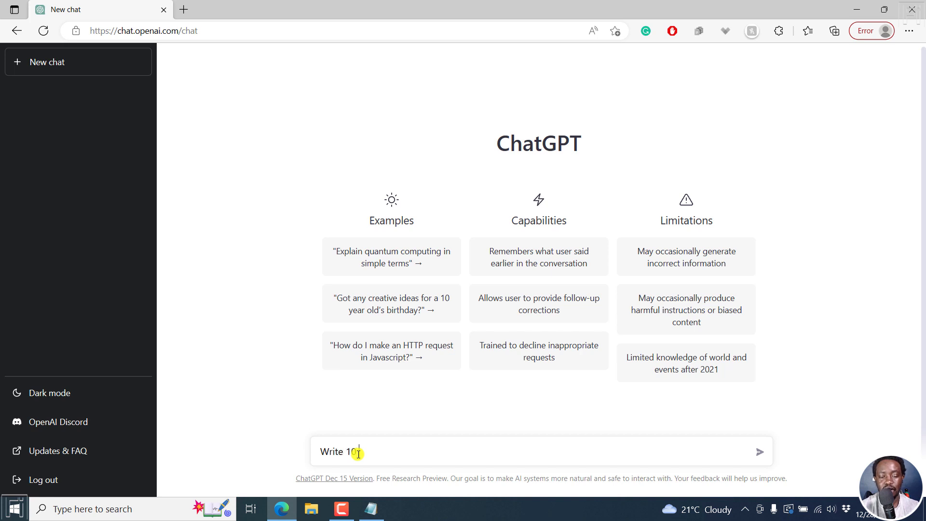
pyautogui.write('Write 10 YouTube Video Ideas on Kenya')
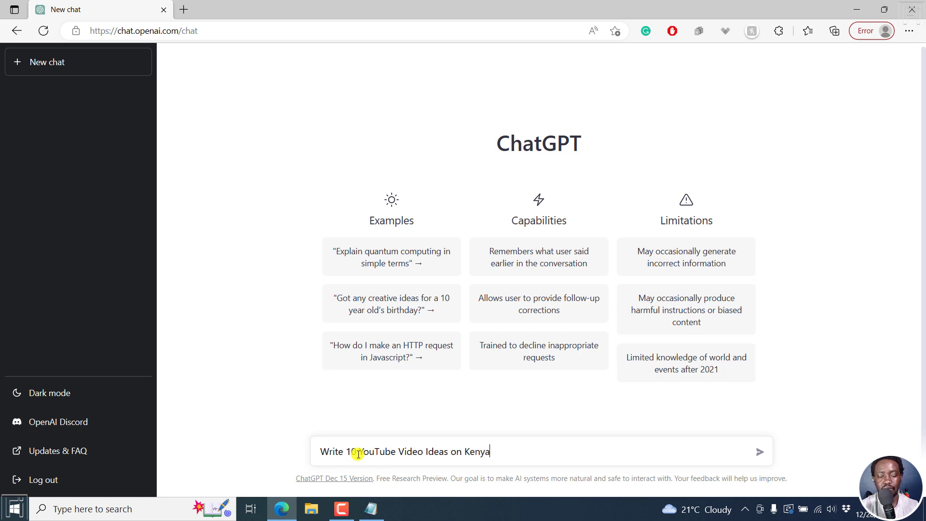
pyautogui.press('Return')
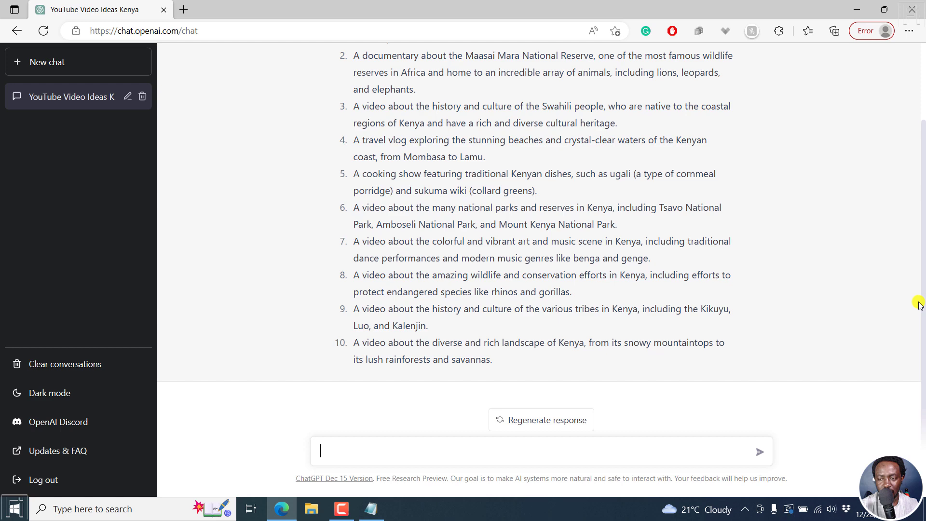
# Copy the name 'Maasai Mara National Reserve' from idea 2.
pyautogui.moveTo(922, 322); pyautogui.dragTo(922, 248)
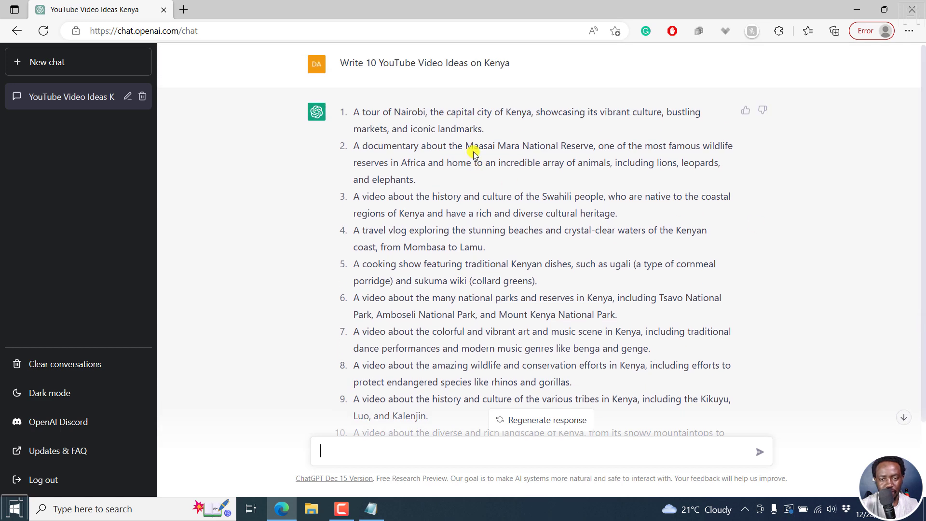
pyautogui.moveTo(465, 146); pyautogui.dragTo(585, 147)
pyautogui.rightClick(585, 147)
pyautogui.click(615, 156)
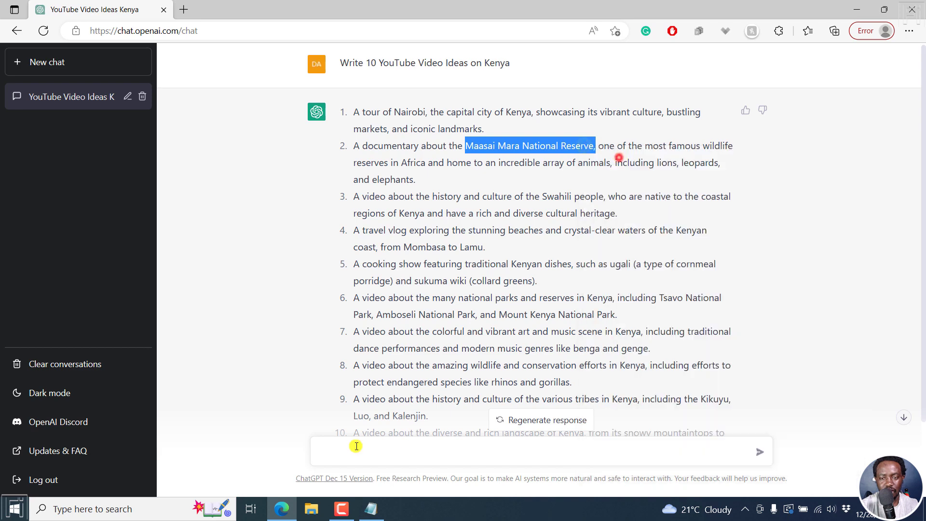
# Draft the prompt 'Write a YouTube Script on the Maasai Mara National Reserve'.
pyautogui.click(355, 450)
pyautogui.write('Write a YouTube Script on the')
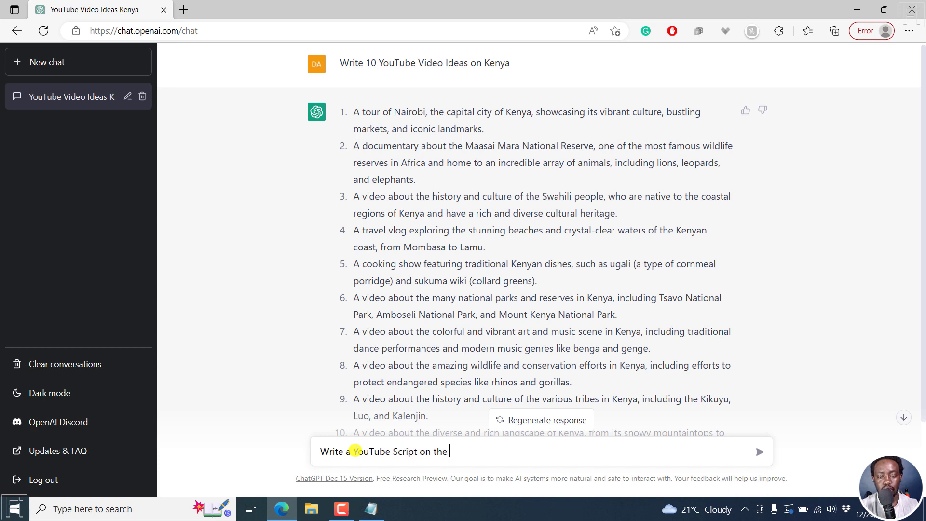
pyautogui.hotkey('ctrl', 'v')
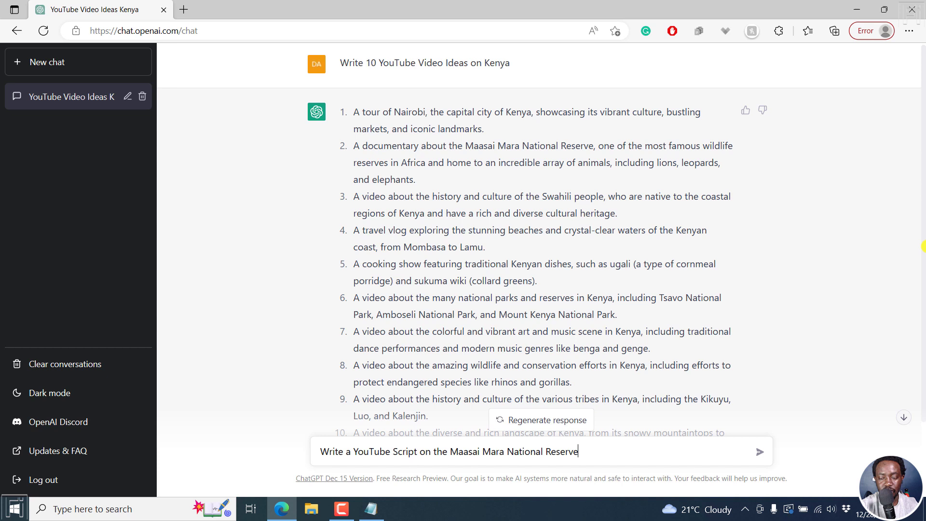
pyautogui.scroll(-2, 922, 238)
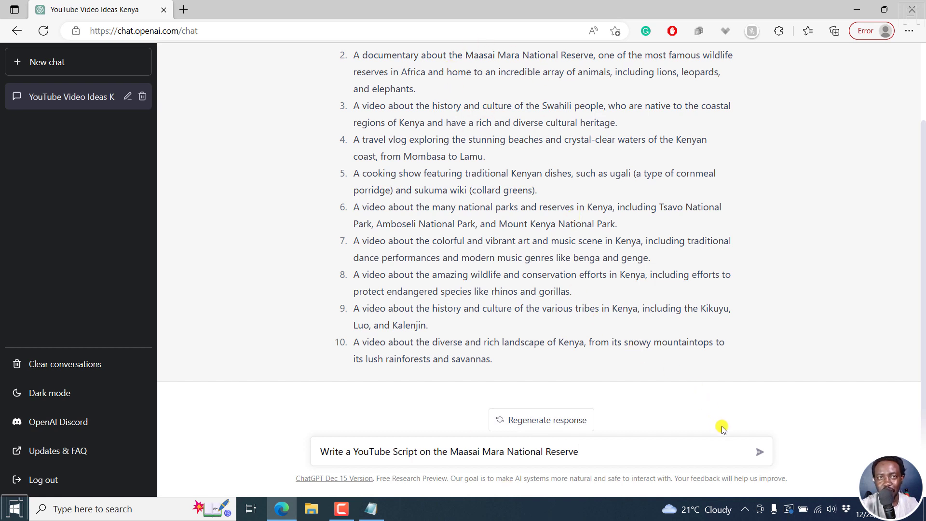
# Submit the script prompt and receive a five-paragraph Maasai Mara YouTube script.
pyautogui.click(760, 455)
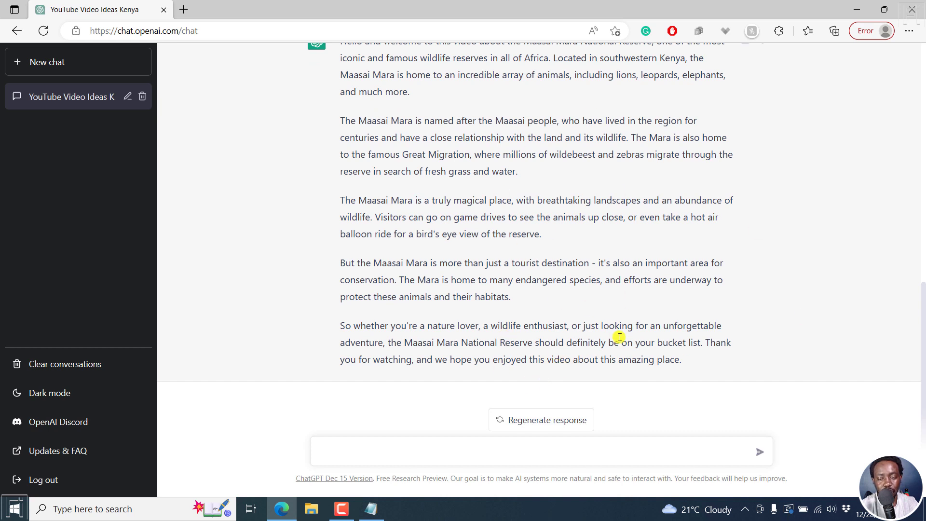
# Send the follow-up 'more details' to get six extra Maasai Mara facts.
pyautogui.click(423, 450)
pyautogui.write('more ')
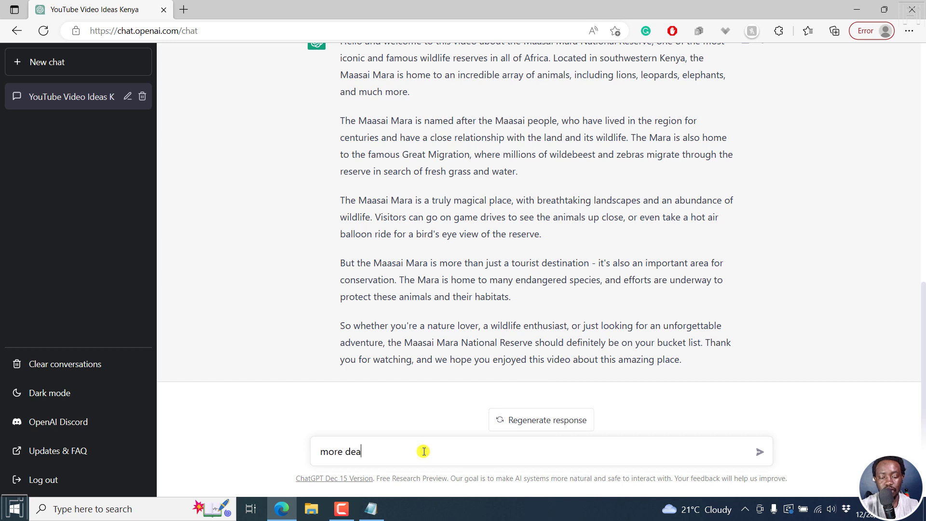
pyautogui.write('details')
pyautogui.press('Return')
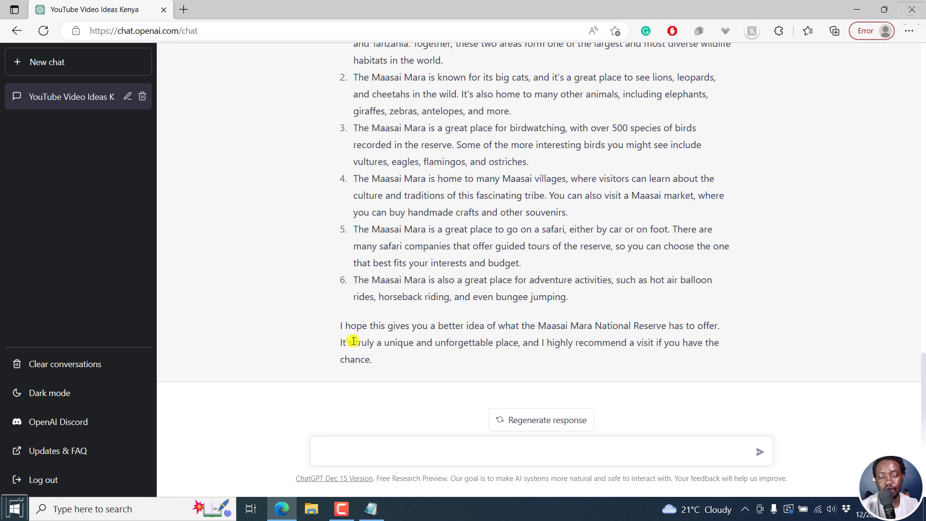
# Draft 'Write 10 Titles about the Maasai Mara National Reserve' and scroll through earlier replies.
pyautogui.click(382, 454)
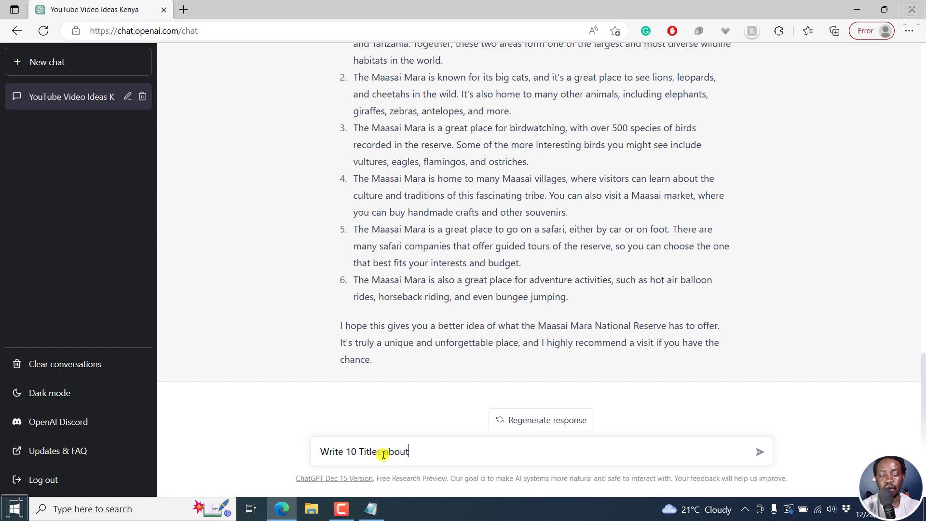
pyautogui.write('Maasai Mara National Reserve,')
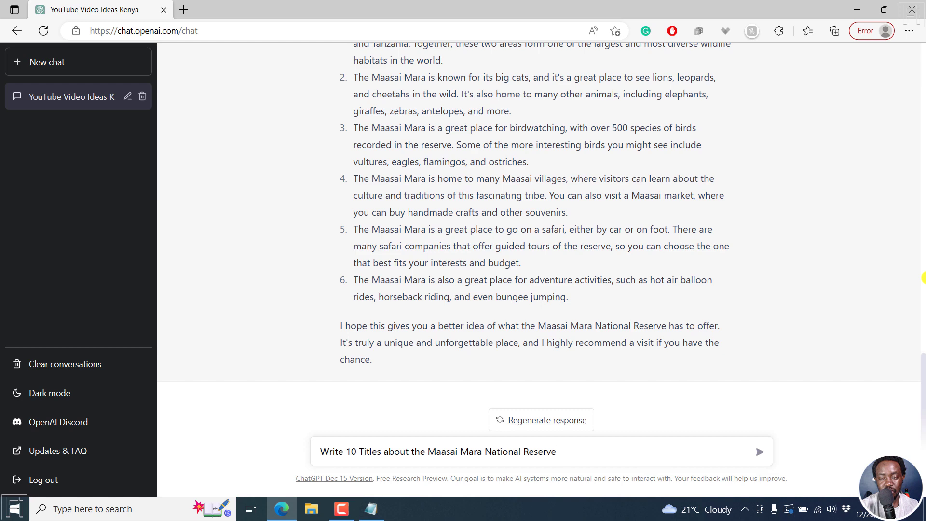
pyautogui.moveTo(921, 393); pyautogui.dragTo(920, 134)
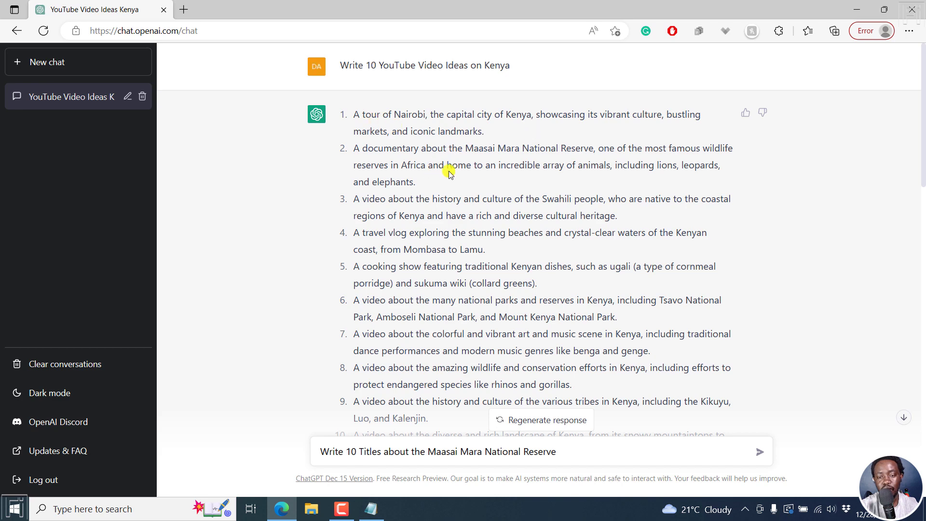
pyautogui.moveTo(922, 123); pyautogui.dragTo(922, 257)
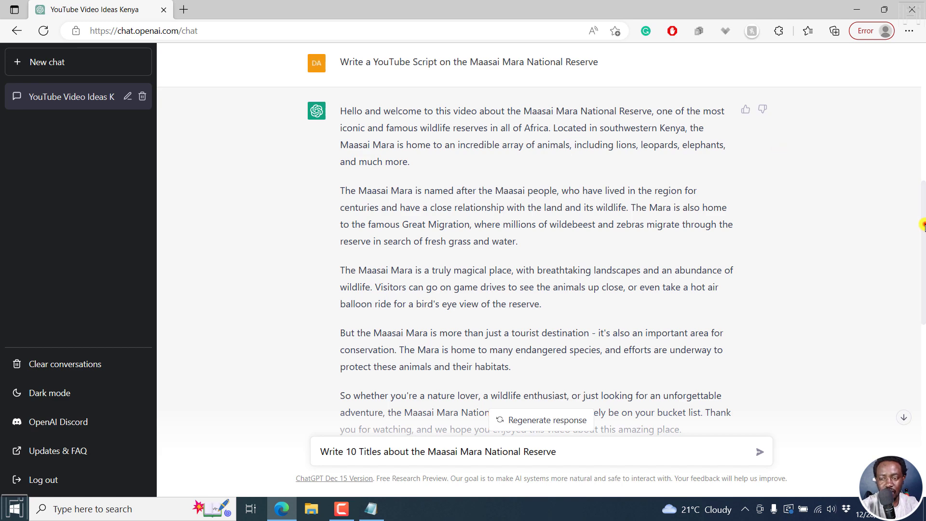
pyautogui.moveTo(922, 225); pyautogui.dragTo(922, 367)
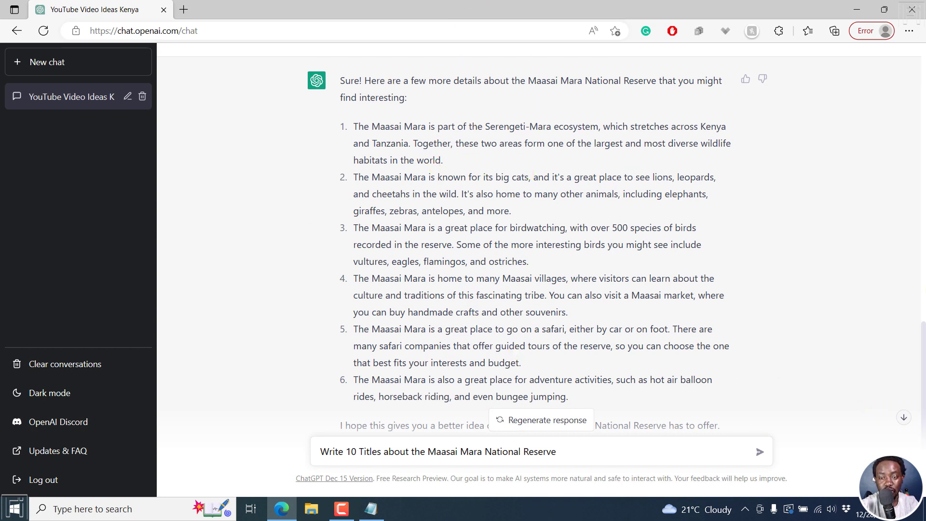
pyautogui.click(923, 391)
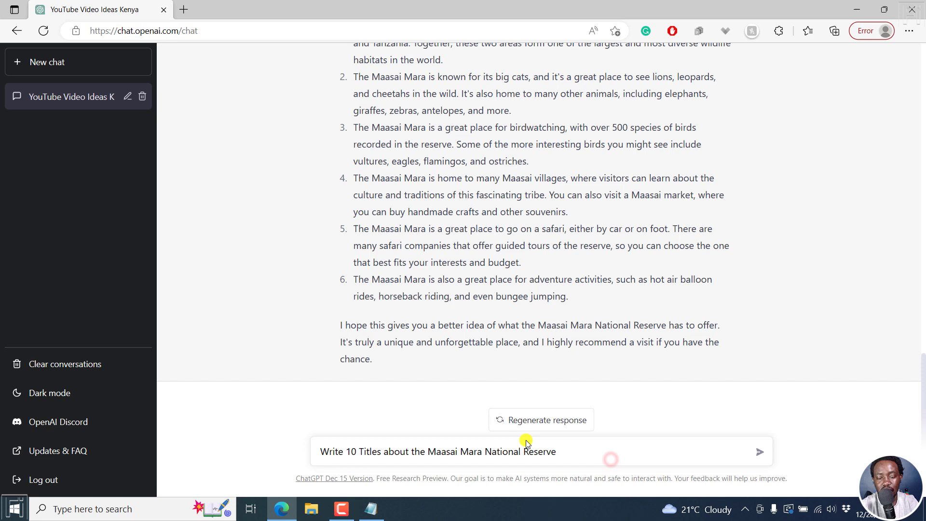
# Submit the 10-titles prompt to get ten Maasai Mara video titles.
pyautogui.click(756, 454)
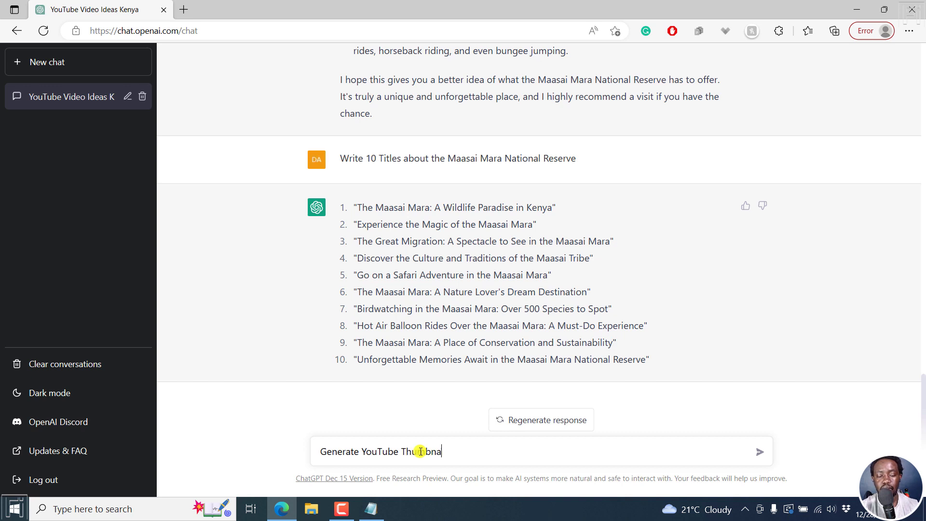
# Send the Maasai Mara thumbnail request and read through thumbnail ideas 1, 2 and 6.
pyautogui.write('t Maasai Mara National Reserve,')
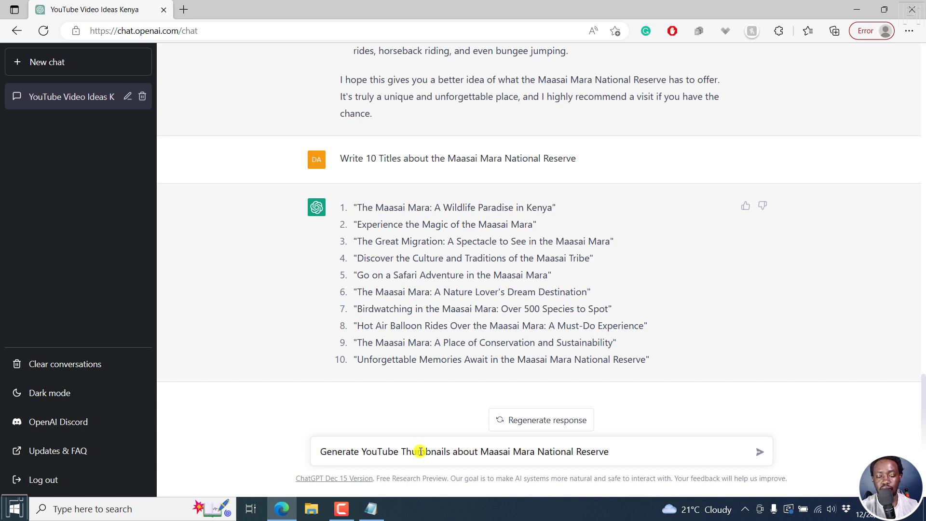
pyautogui.press('Return')
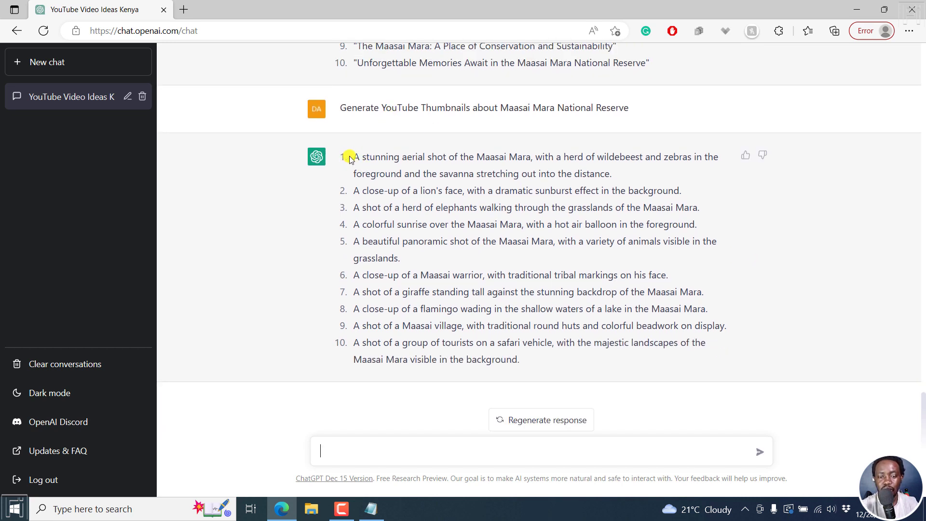
pyautogui.moveTo(351, 159); pyautogui.dragTo(612, 171)
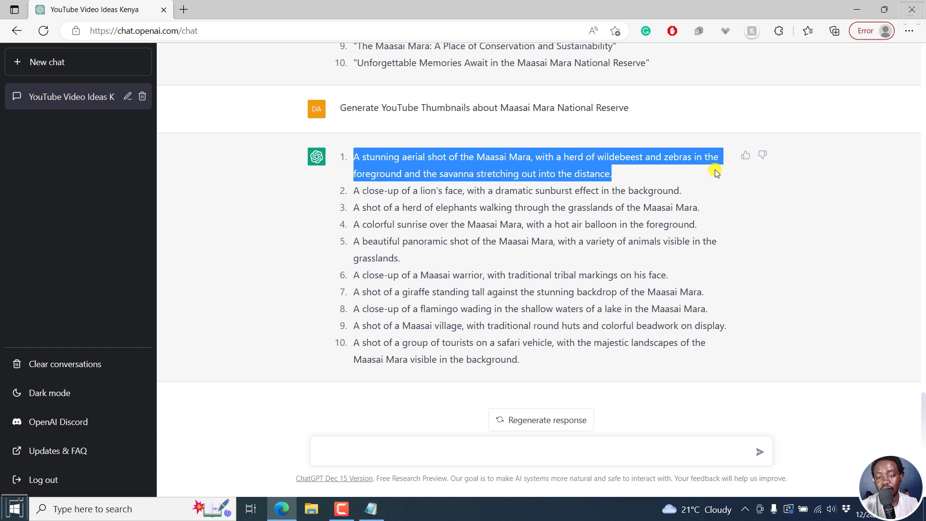
pyautogui.click(647, 163)
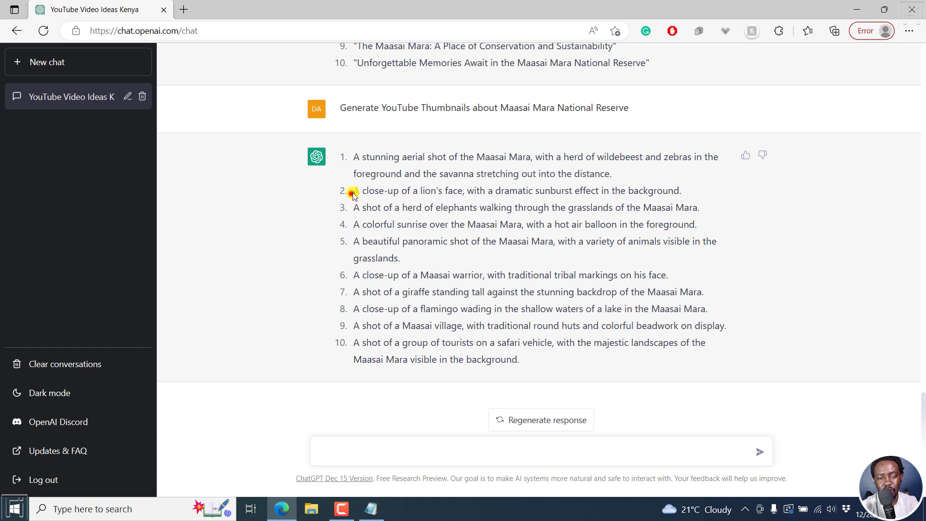
pyautogui.moveTo(352, 193); pyautogui.dragTo(474, 192)
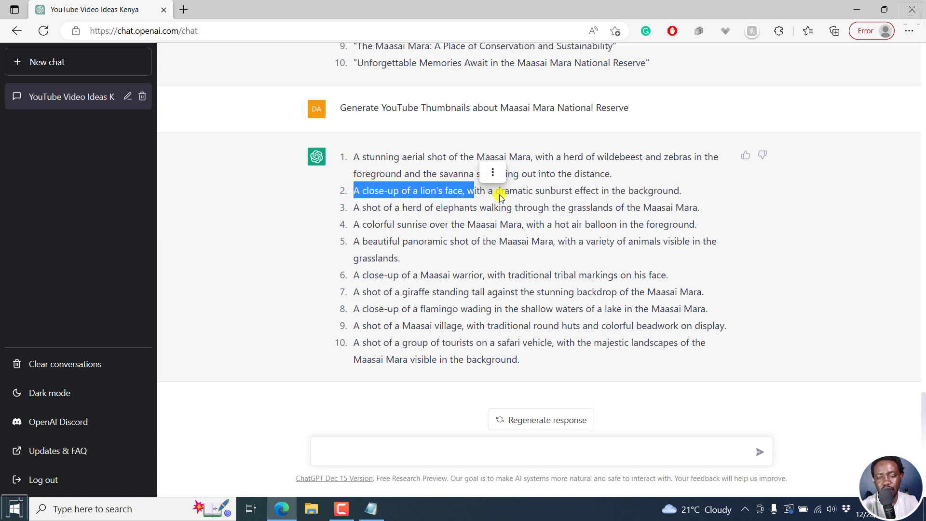
pyautogui.click(517, 193)
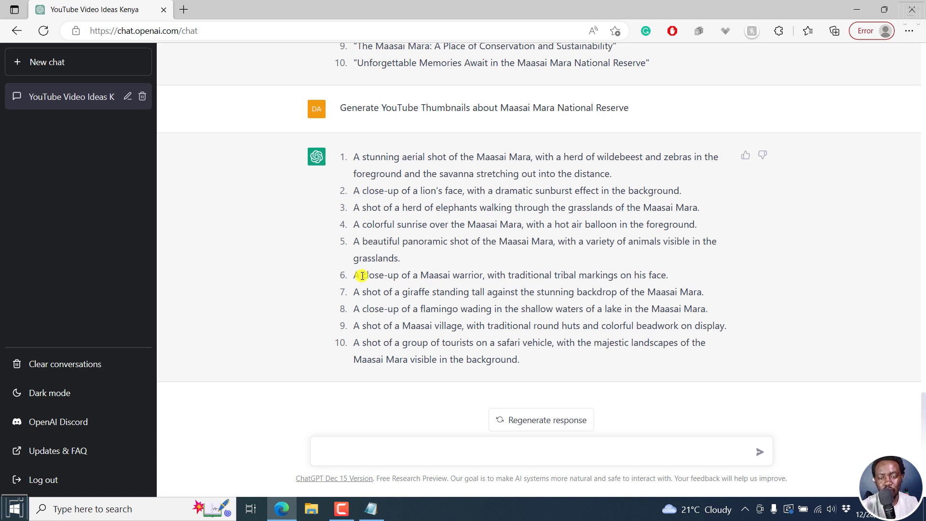
pyautogui.moveTo(355, 276); pyautogui.dragTo(688, 275)
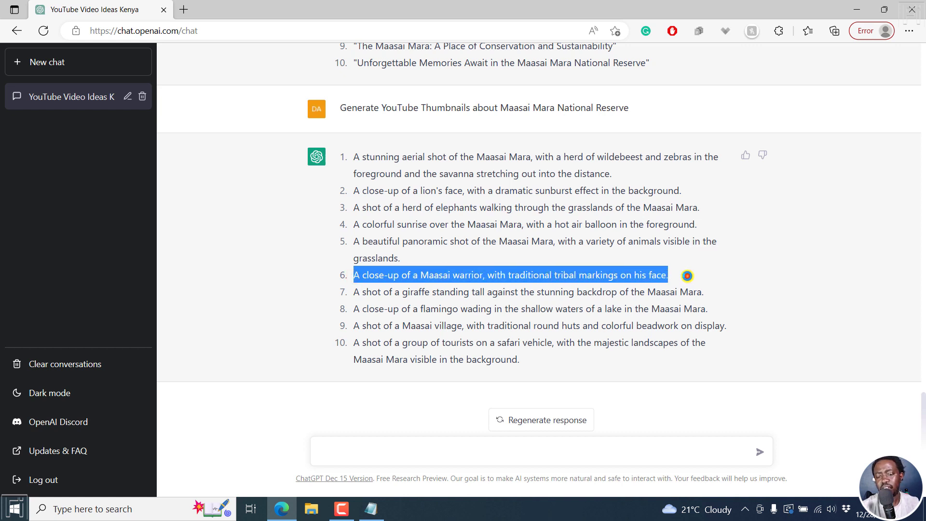
pyautogui.click(688, 278)
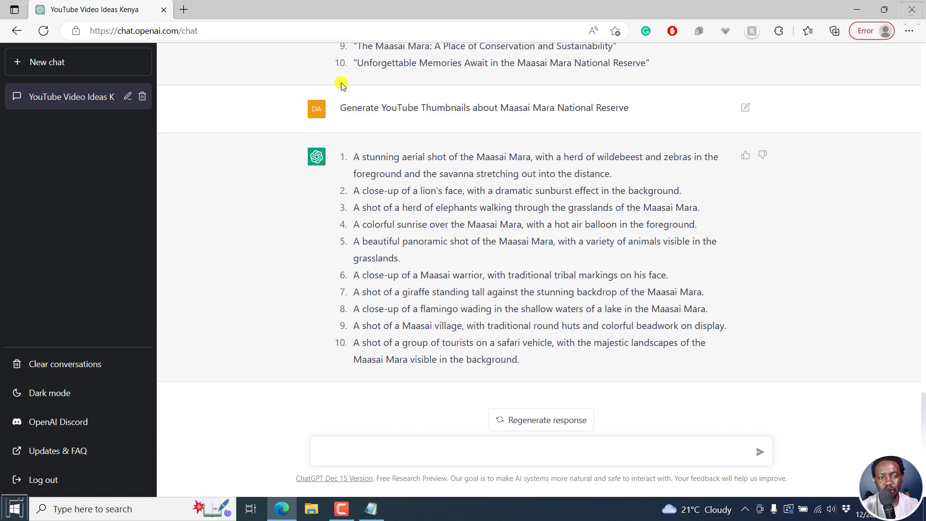
# Load murf.ai in a new browser tab.
pyautogui.click(184, 9)
pyautogui.write('murf.ai')
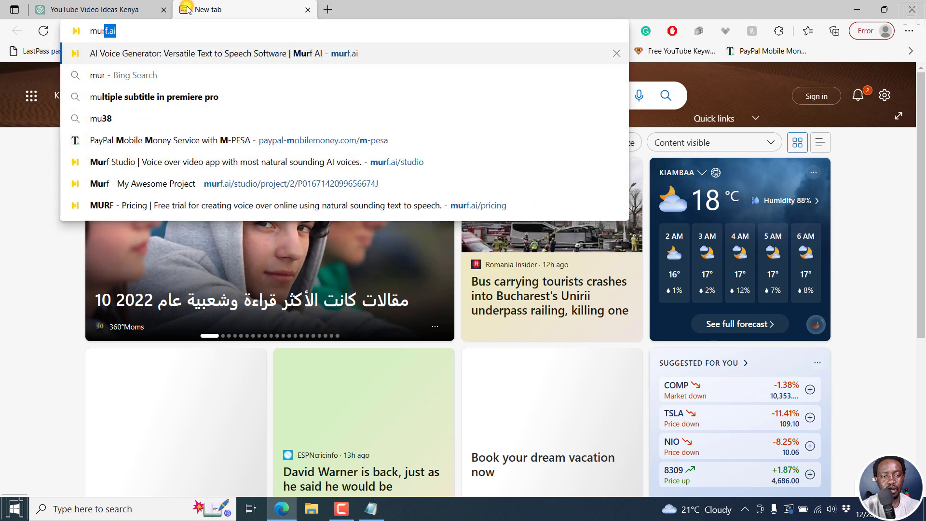
pyautogui.press('Return')
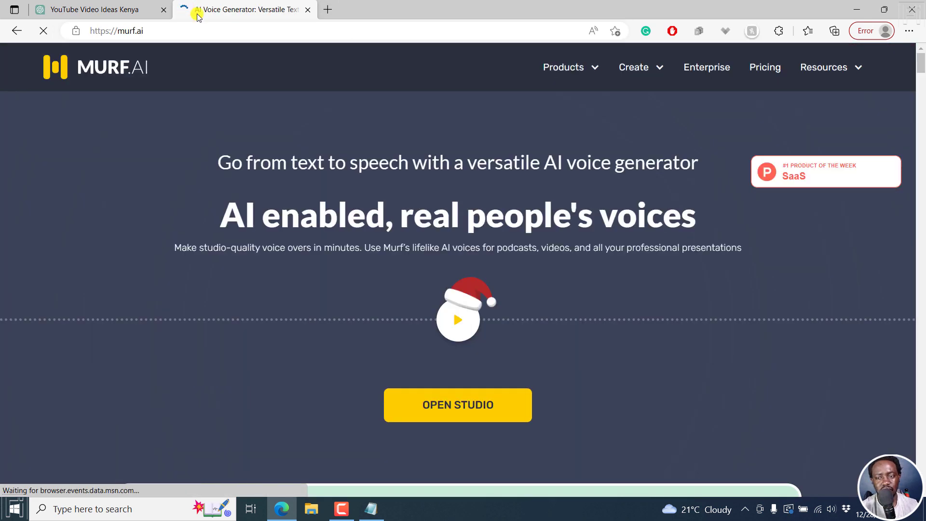
# Return to ChatGPT and scroll up to the Maasai Mara YouTube script.
pyautogui.click(95, 4)
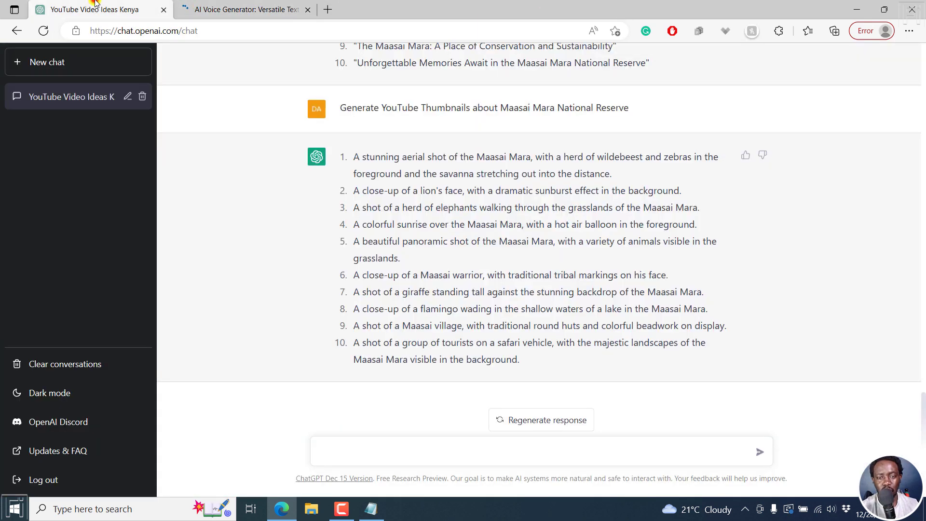
pyautogui.moveTo(921, 409); pyautogui.dragTo(912, 338)
pyautogui.click(856, 281)
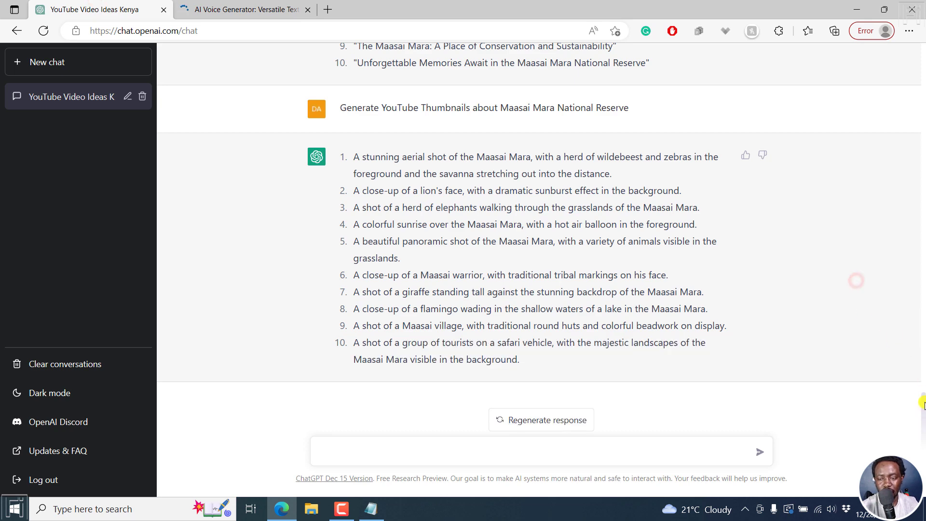
pyautogui.moveTo(921, 404); pyautogui.dragTo(922, 395)
pyautogui.scroll(7, 922, 385)
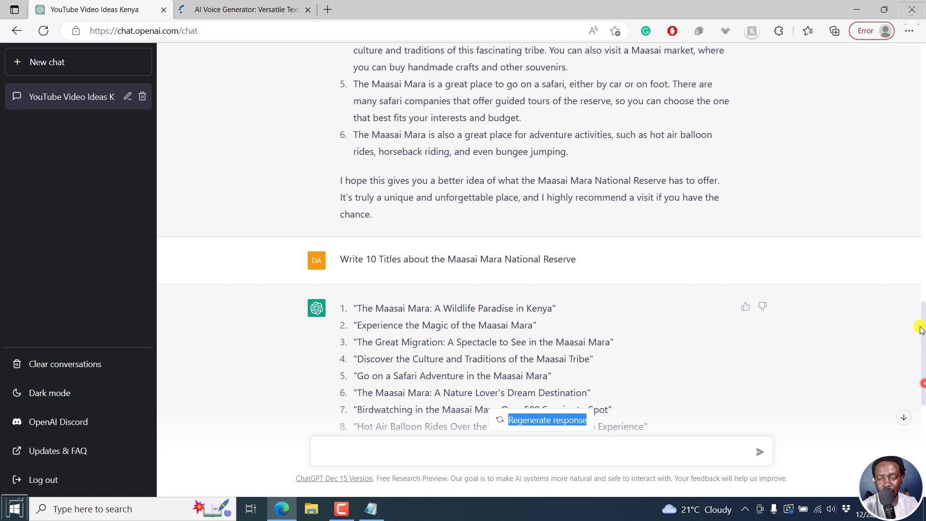
pyautogui.moveTo(921, 221); pyautogui.dragTo(922, 184)
pyautogui.click(922, 183)
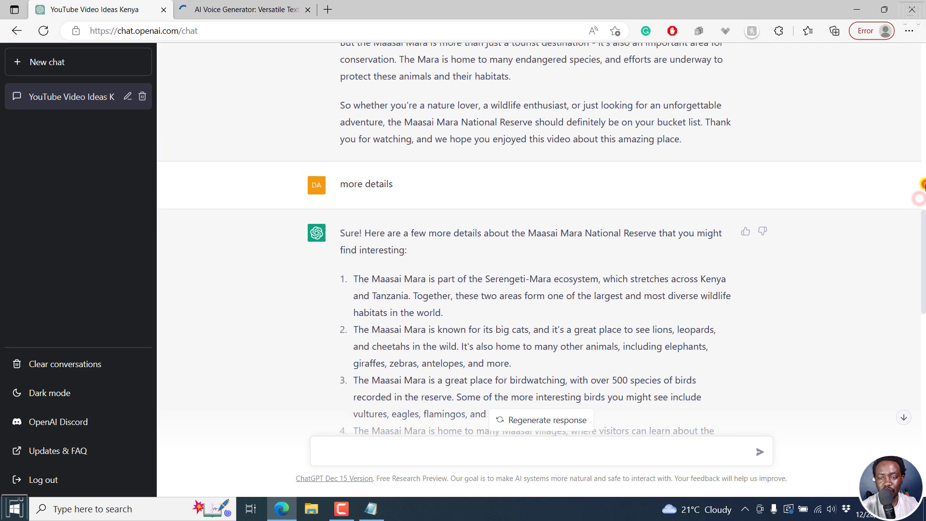
pyautogui.click(922, 112)
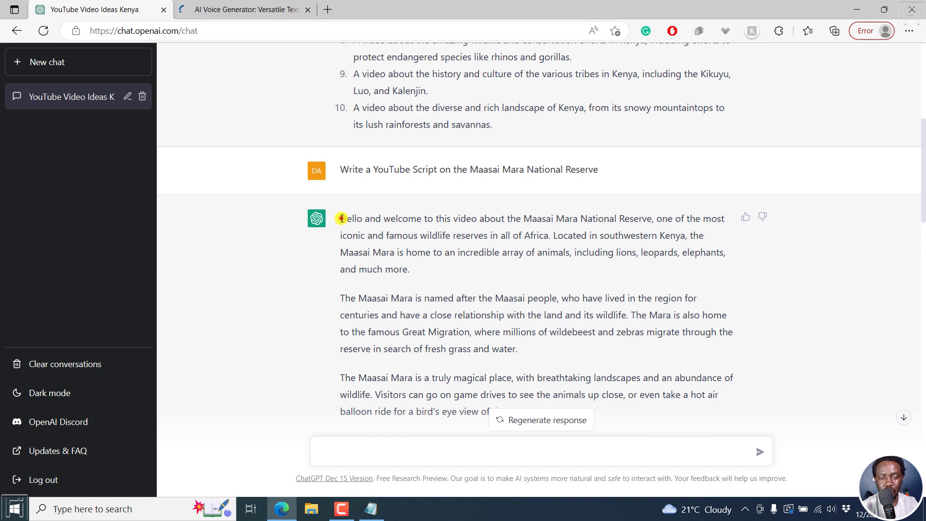
# Copy the script's opening paragraph and switch to the Murf.ai tab.
pyautogui.moveTo(341, 218); pyautogui.dragTo(444, 265)
pyautogui.rightClick(544, 238)
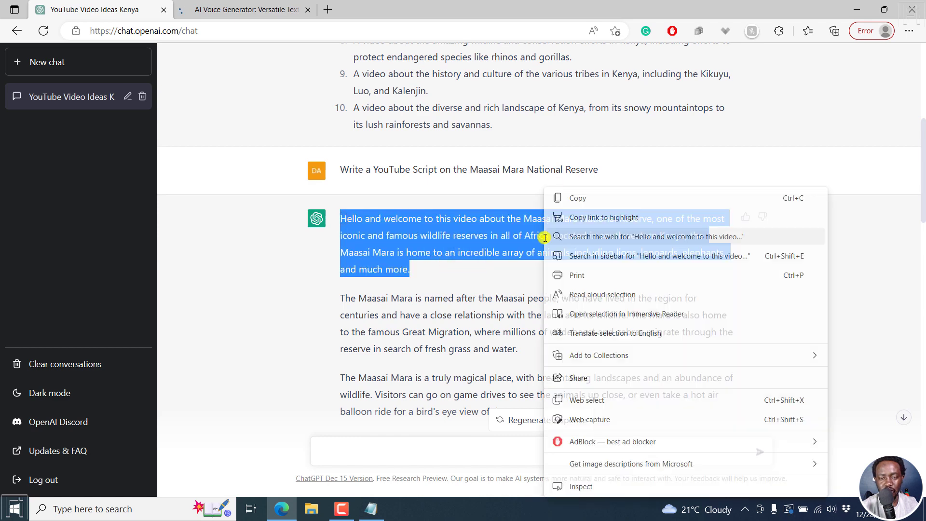
pyautogui.click(585, 198)
pyautogui.click(267, 6)
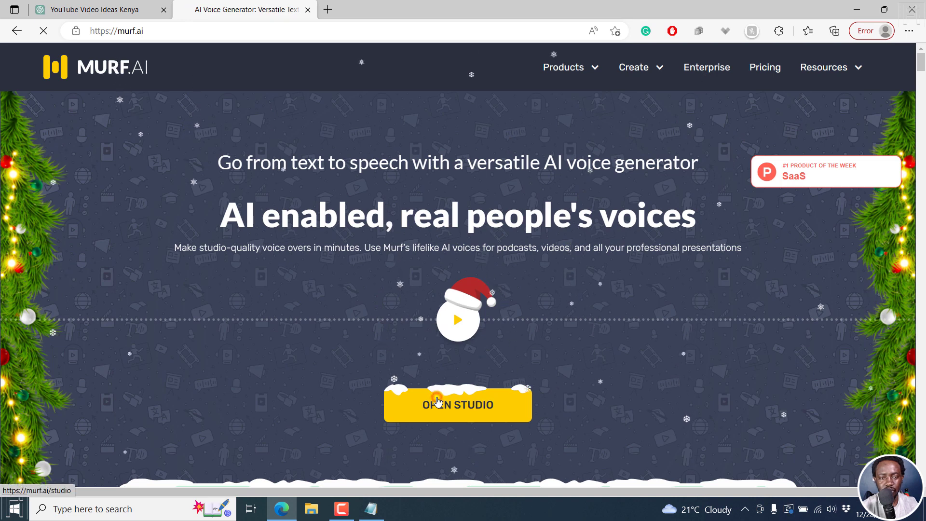
# Open the Murf studio and create a new blank project.
pyautogui.click(437, 401)
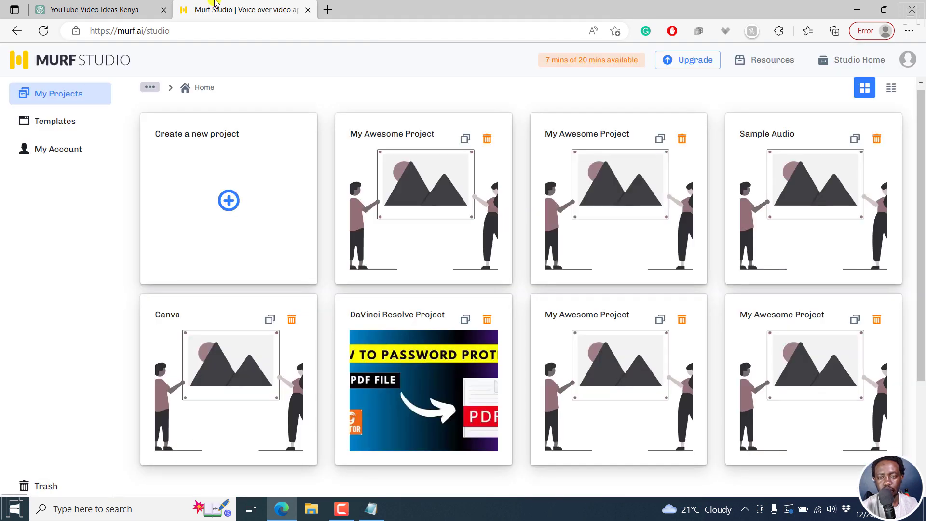
pyautogui.click(222, 206)
pyautogui.click(247, 312)
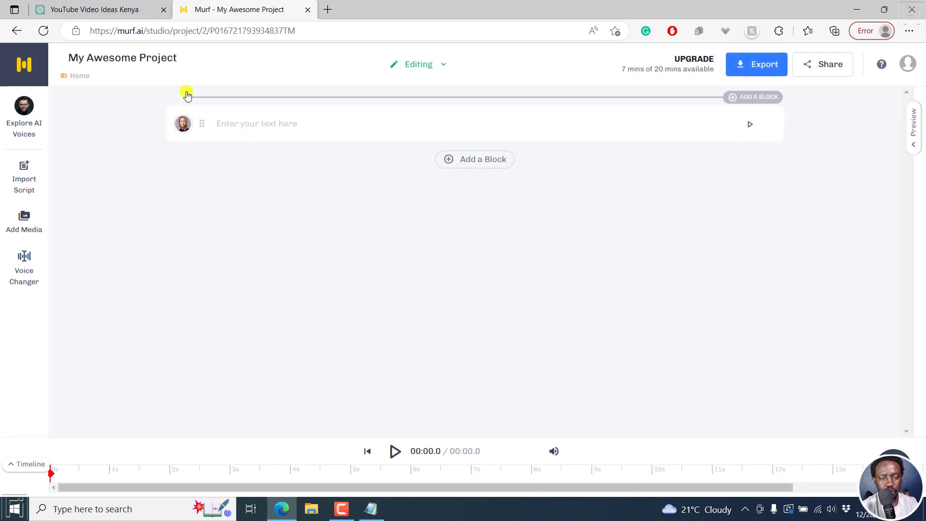
# Set the first text block's voice to Nate (M) after previewing it.
pyautogui.click(183, 124)
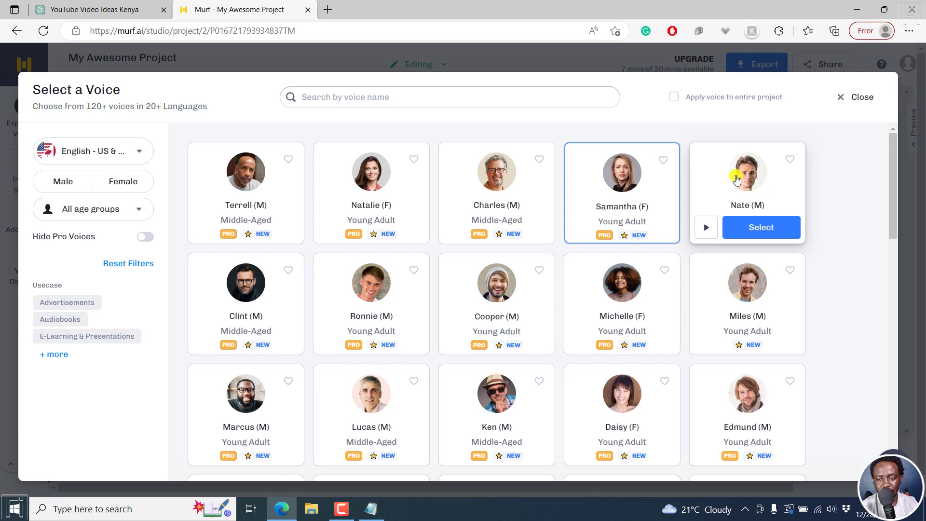
pyautogui.click(703, 230)
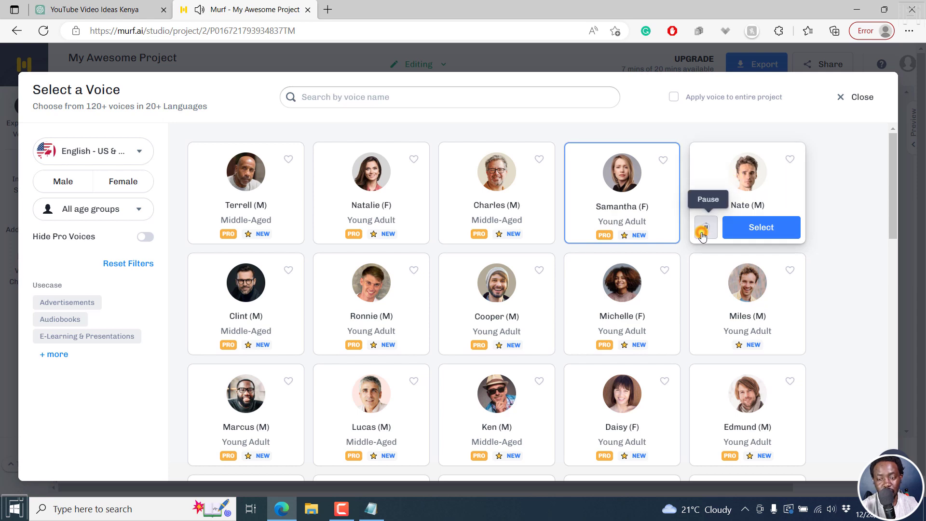
pyautogui.click(753, 227)
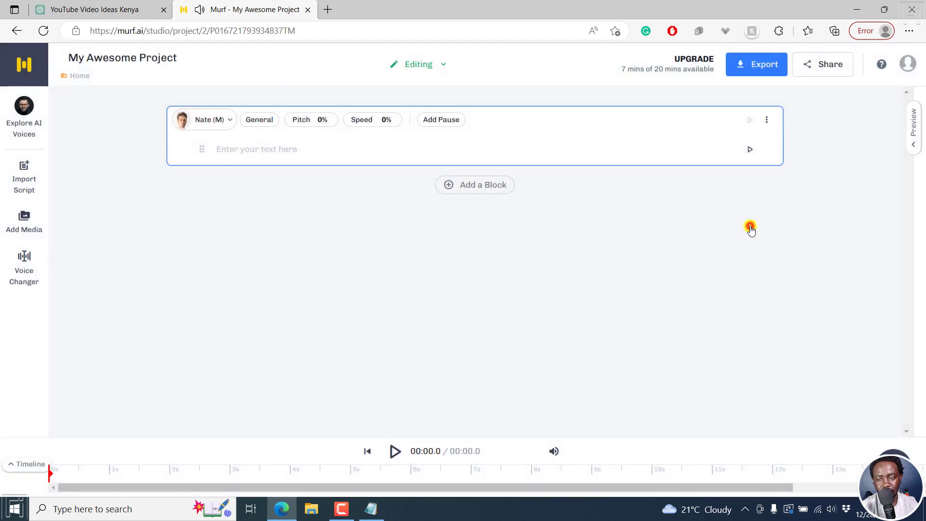
# Paste the script's opening paragraph, generate the 16.9-second Nate voiceover and play it.
pyautogui.click(248, 147)
pyautogui.hotkey('ctrl', 'v')
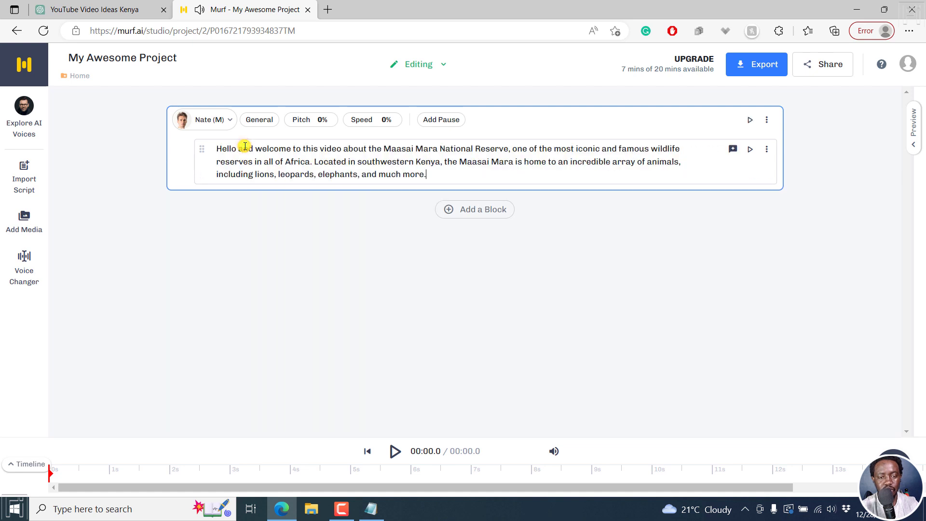
pyautogui.click(748, 152)
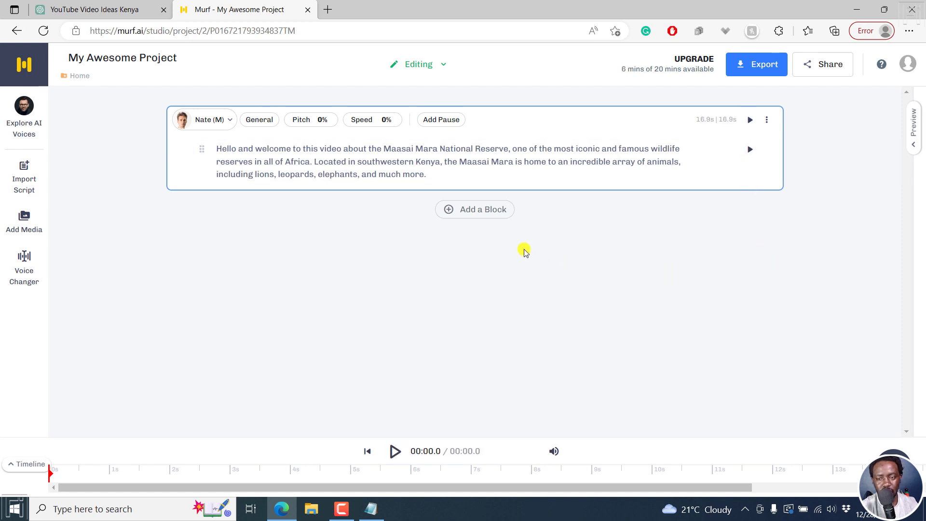
pyautogui.click(396, 451)
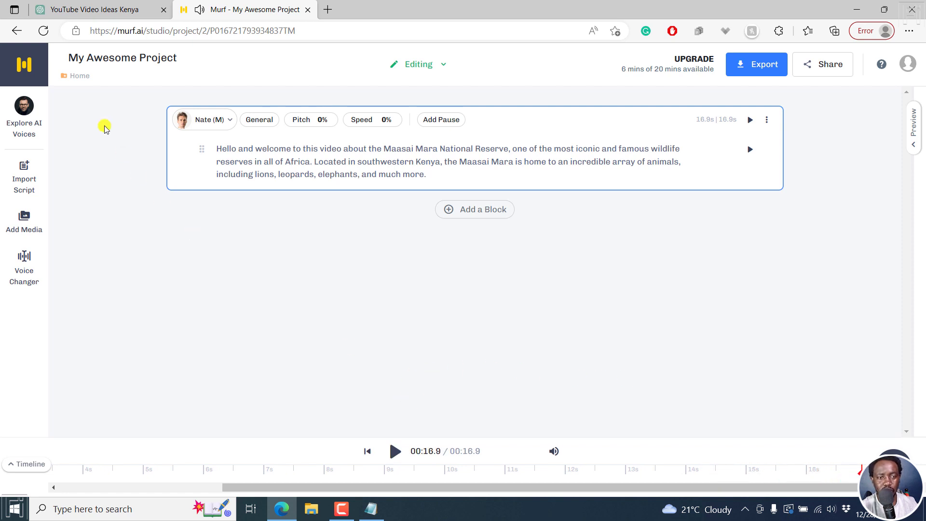
# Switch between the ChatGPT 'YouTube Video Ideas Kenya' tab and the Murf tab, ending on ChatGPT.
pyautogui.click(80, 8)
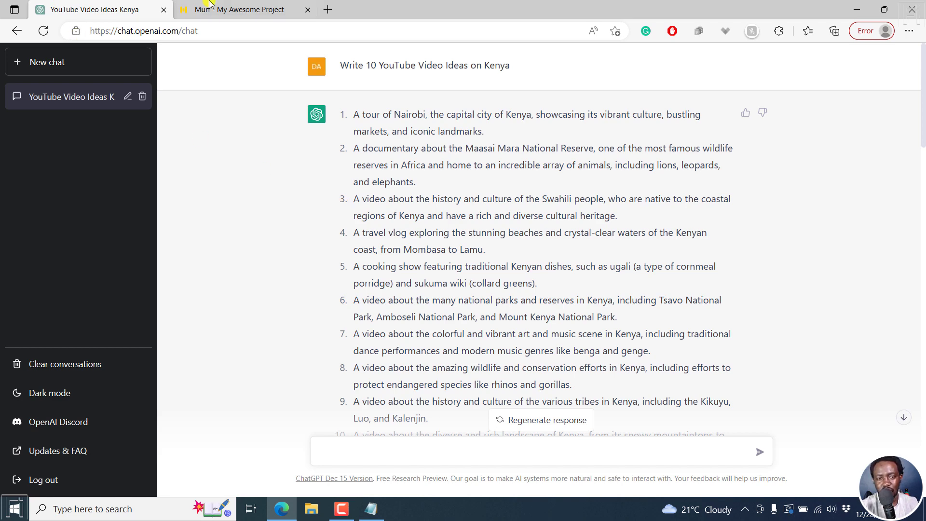
pyautogui.click(225, 6)
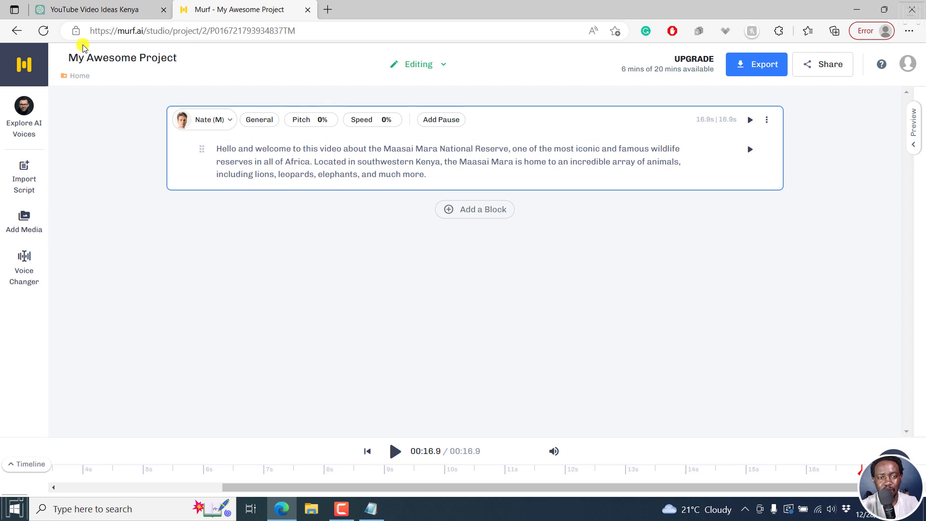
pyautogui.click(83, 7)
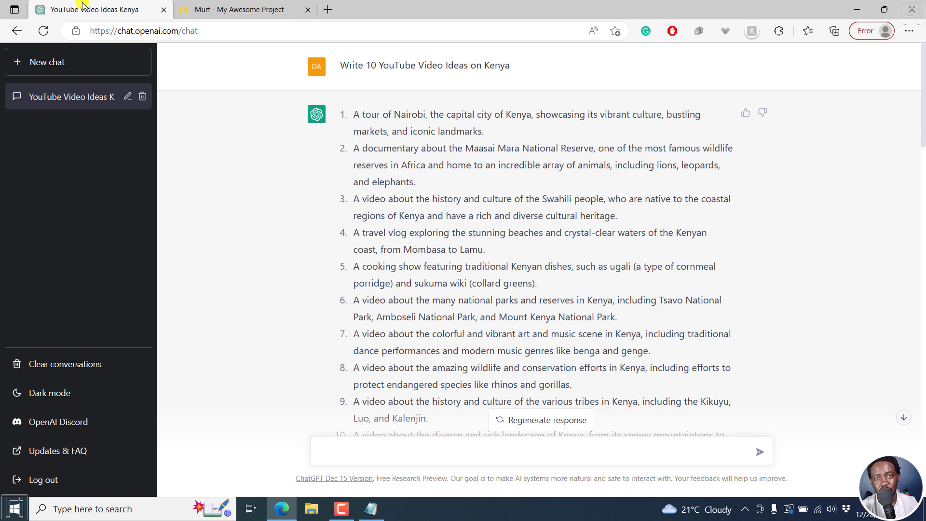